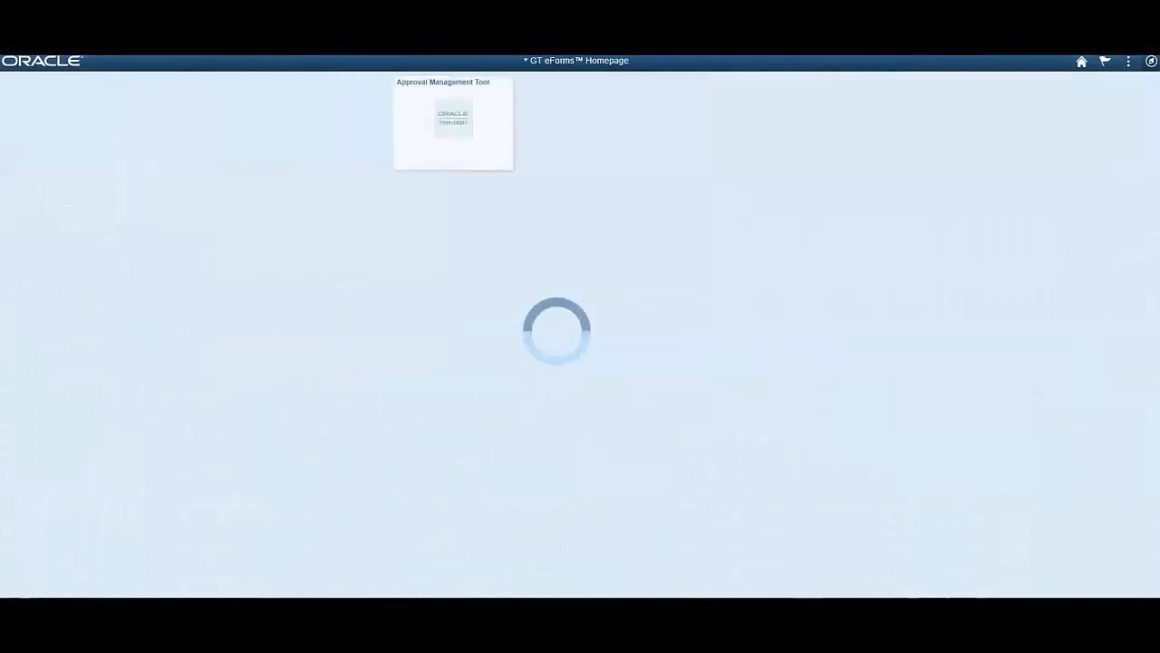
# Open the Approval Management Tool from the GT eForms homepage
pyautogui.click(454, 124)
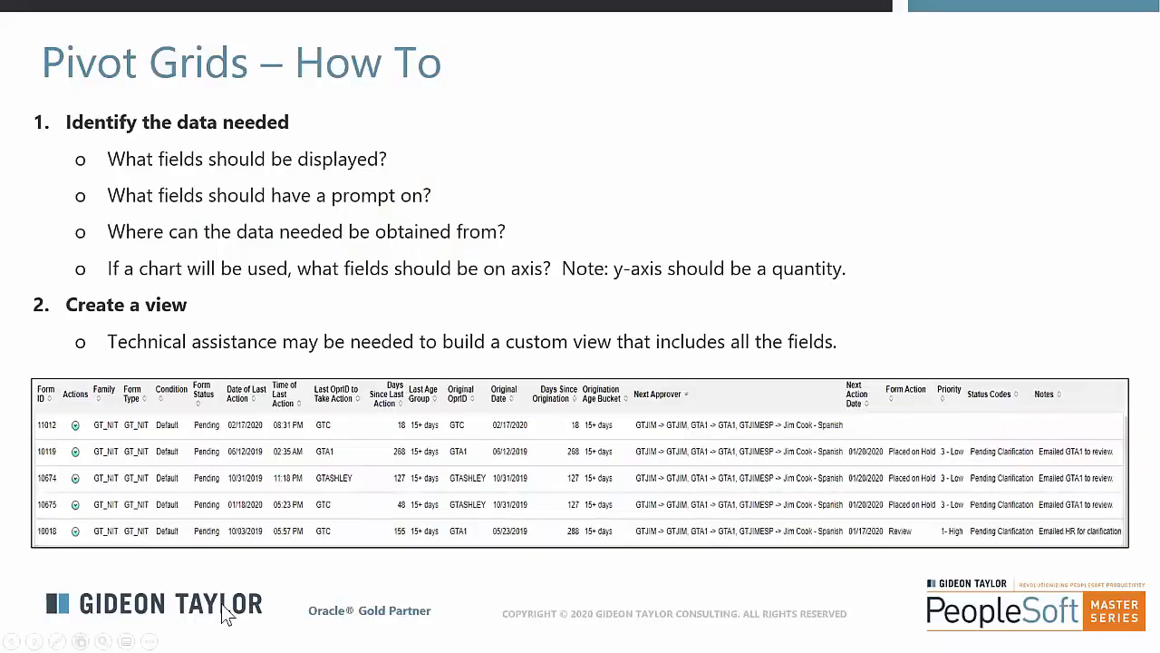
# Go back to the slide with the demo video and resume playback from where the Approval Management Tool opens
pyautogui.click(249, 601)
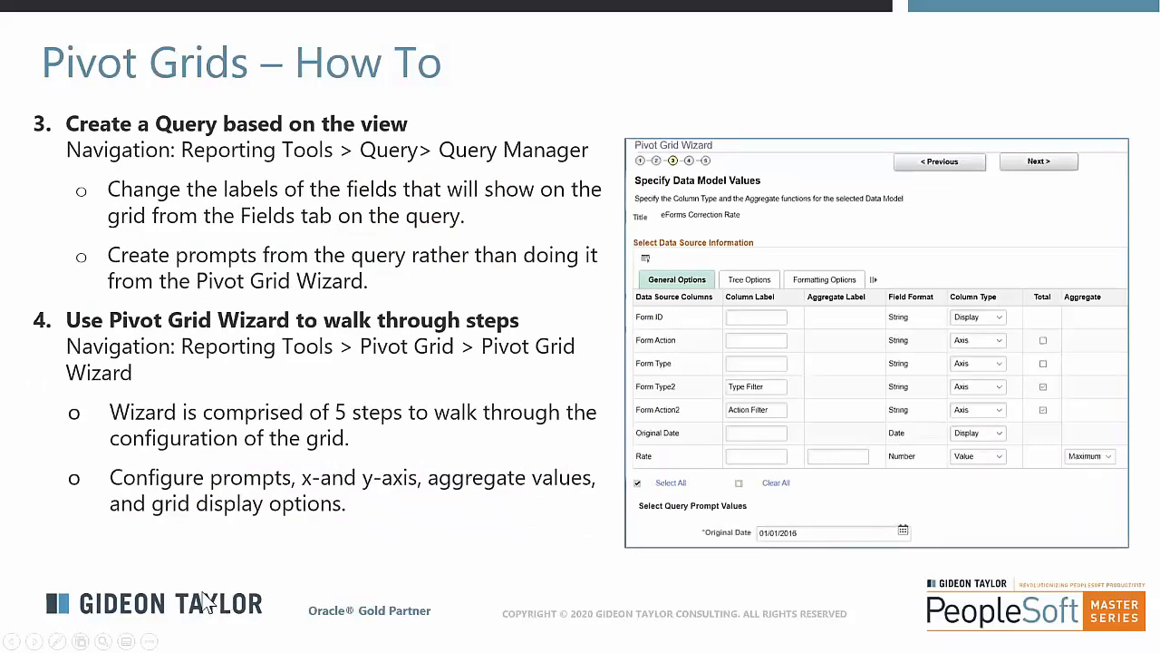
pyautogui.press('Left')
pyautogui.press('Left')
pyautogui.click(289, 637)
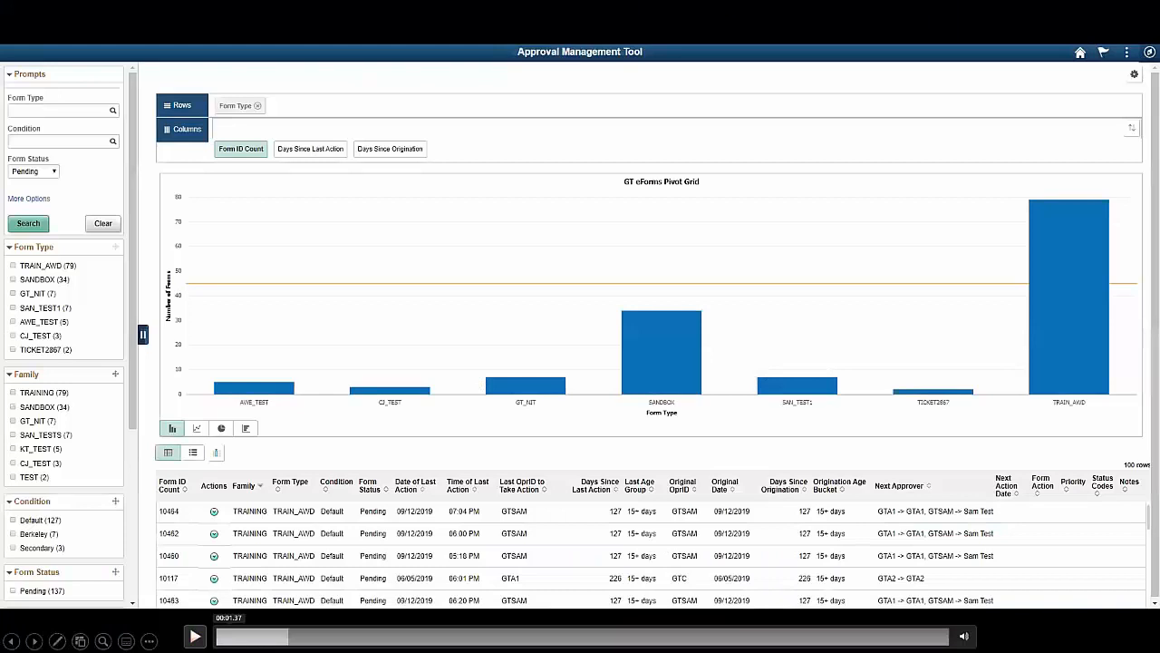
pyautogui.click(299, 636)
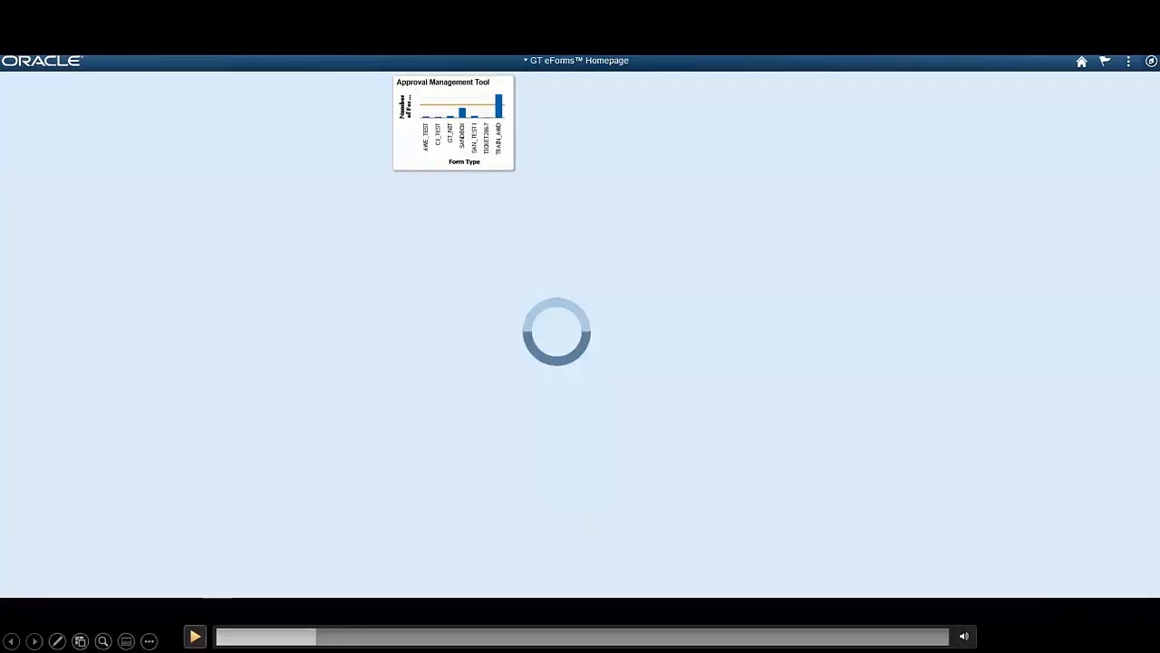
pyautogui.click(195, 637)
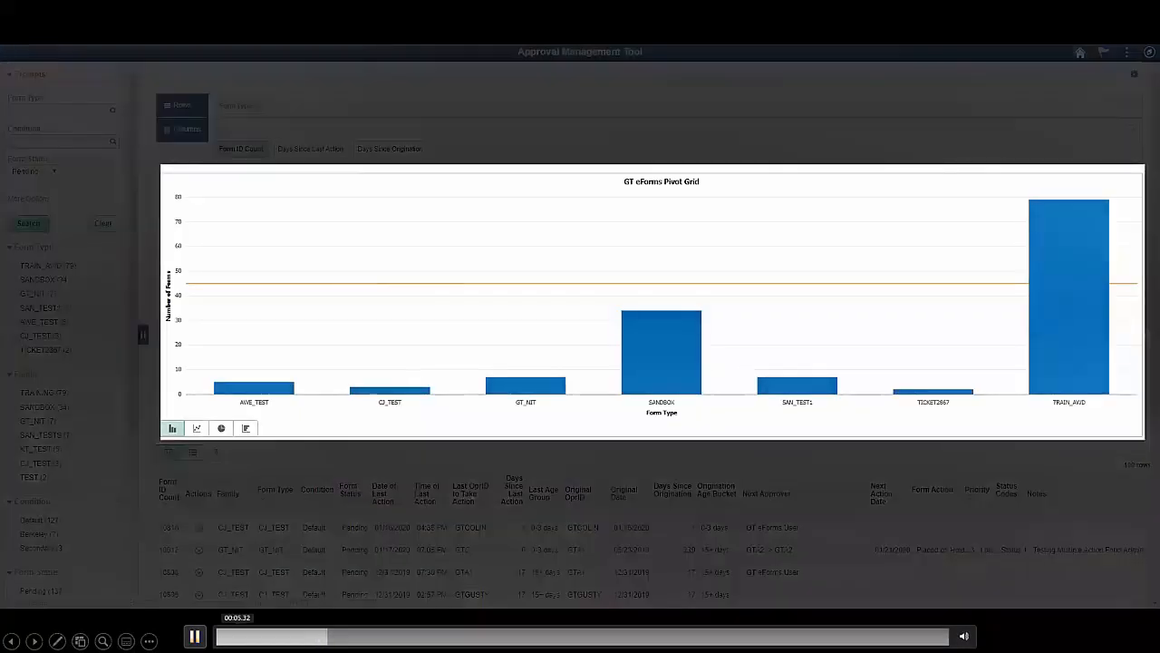
pyautogui.moveTo(964, 636)
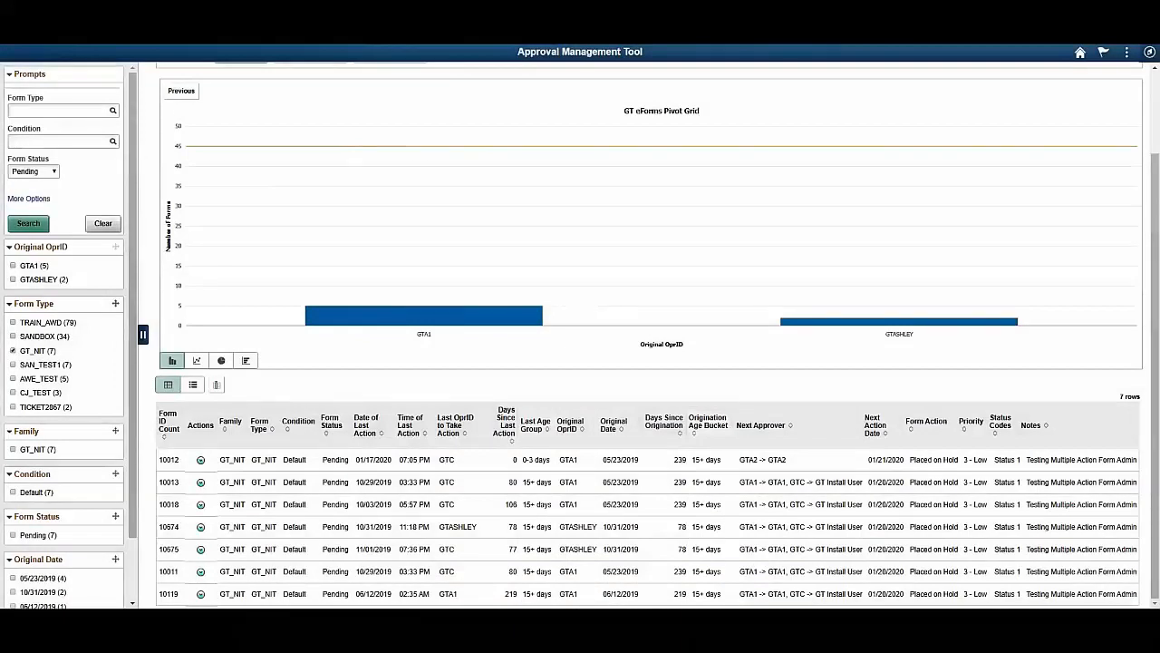
# Review form 10012's form log, worklist items and form data in the GT Admin Tool and close it
pyautogui.click(200, 460)
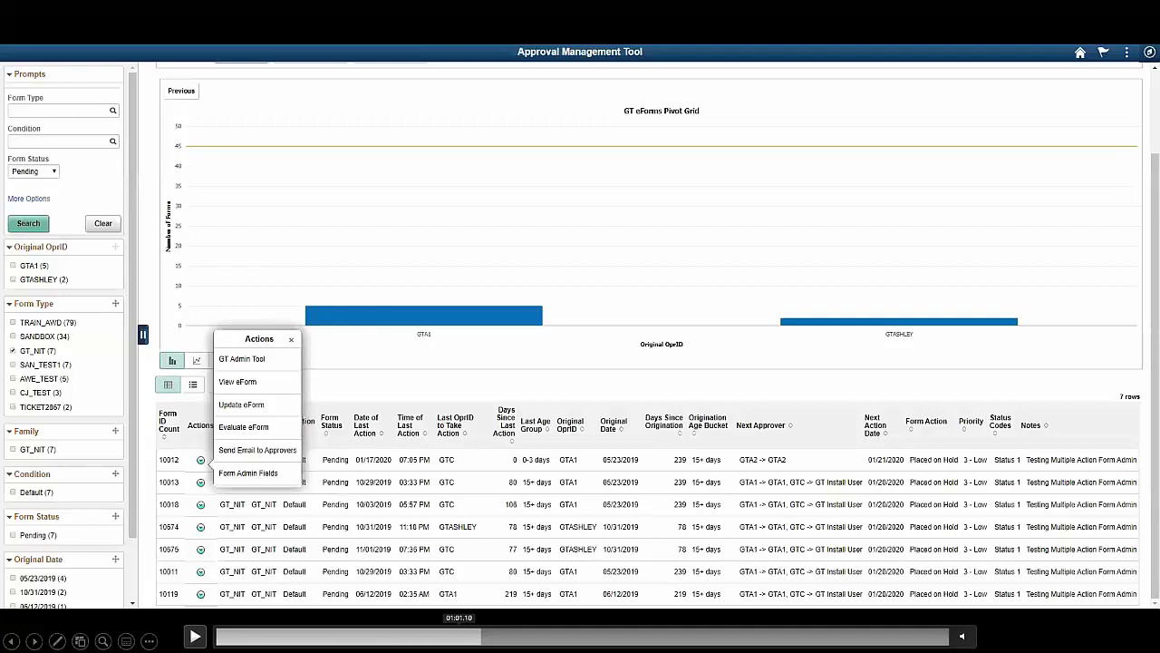
pyautogui.click(462, 637)
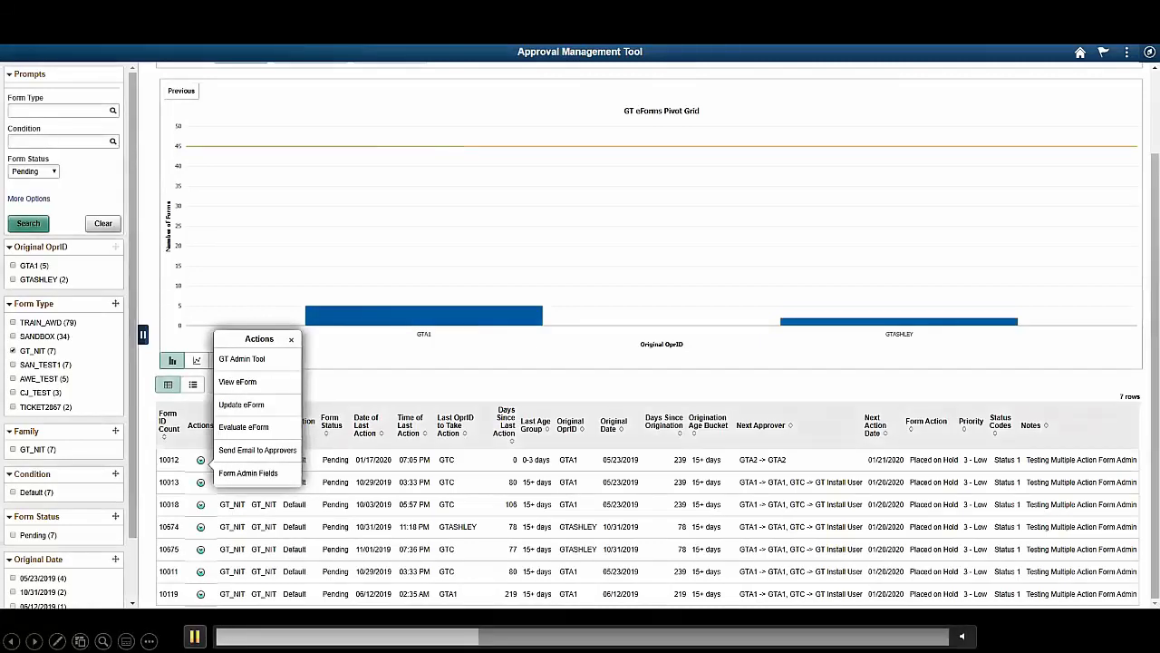
pyautogui.click(242, 359)
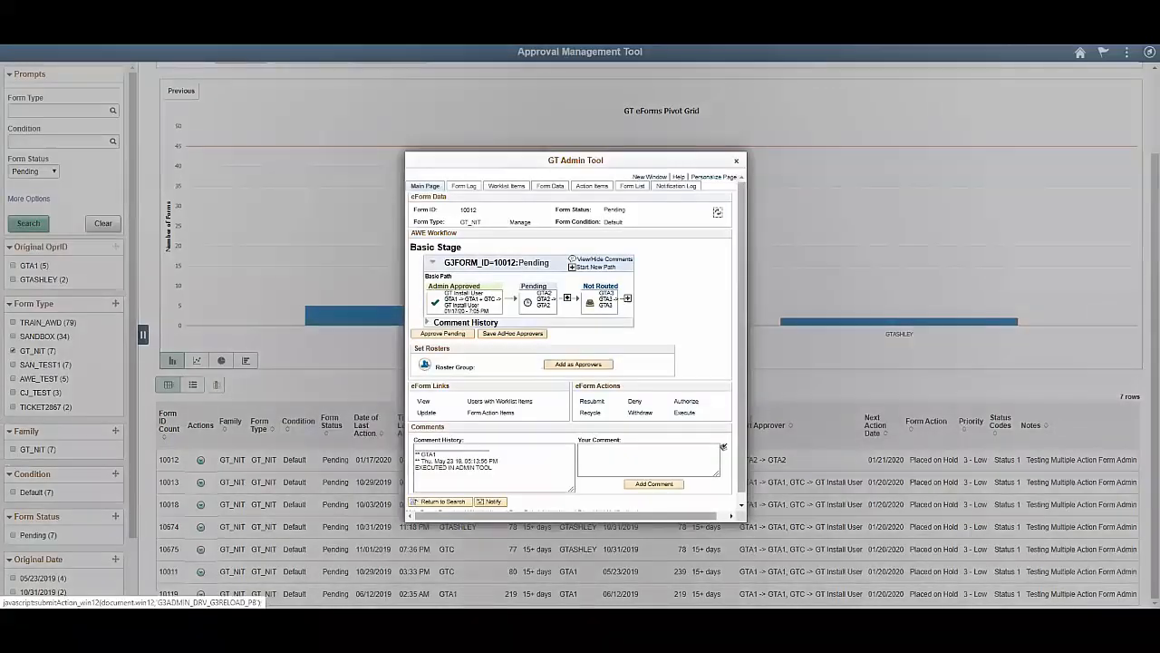
pyautogui.click(464, 186)
pyautogui.click(480, 190)
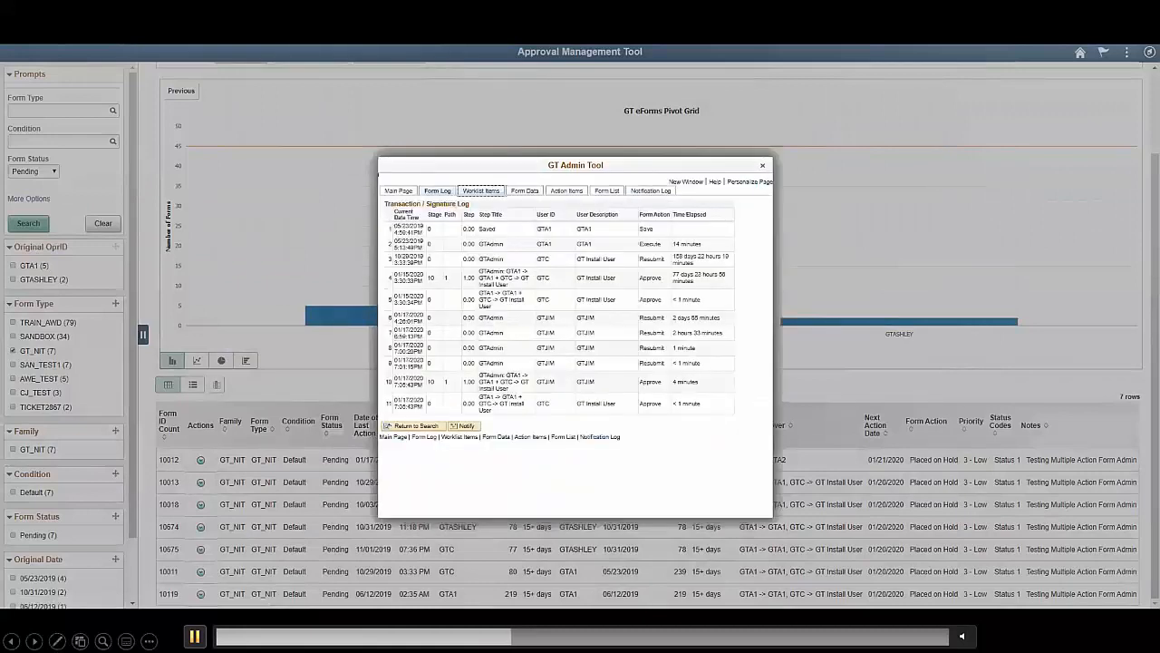
pyautogui.click(525, 189)
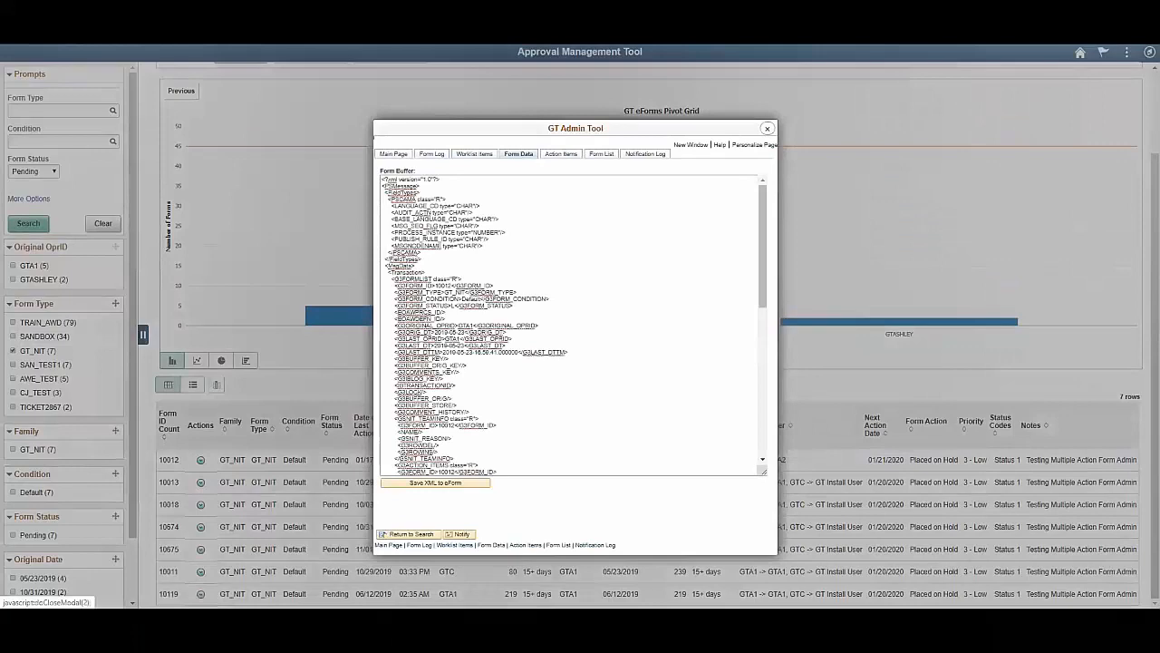
pyautogui.click(767, 128)
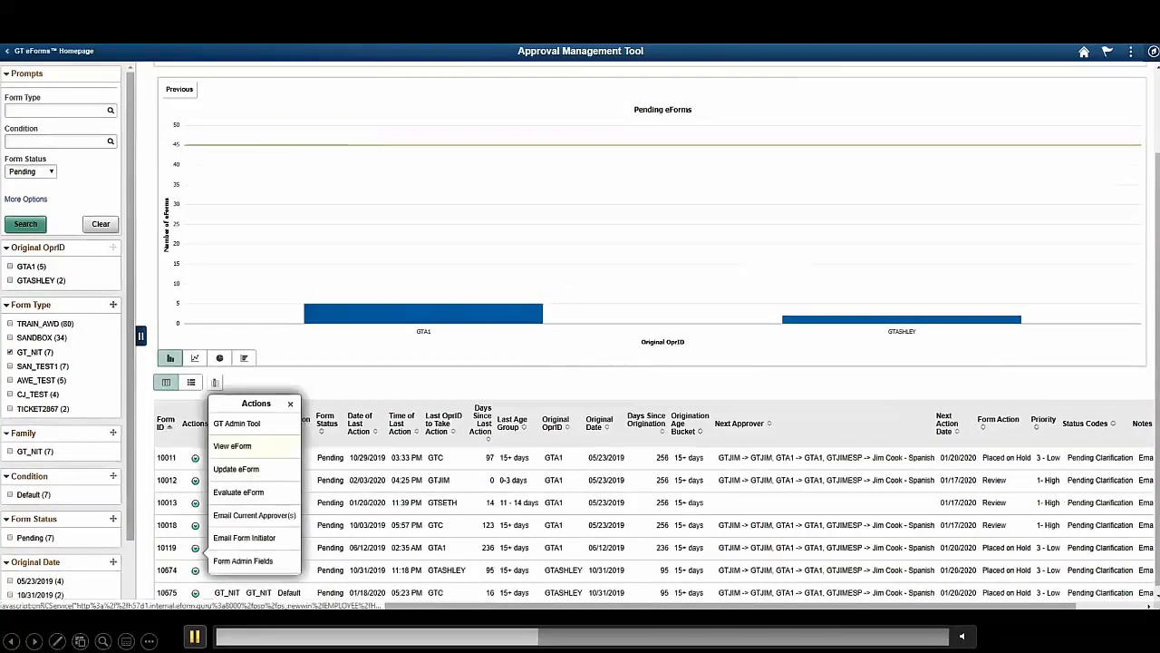
# View the eForm for form 10119 from its related actions
pyautogui.click(232, 446)
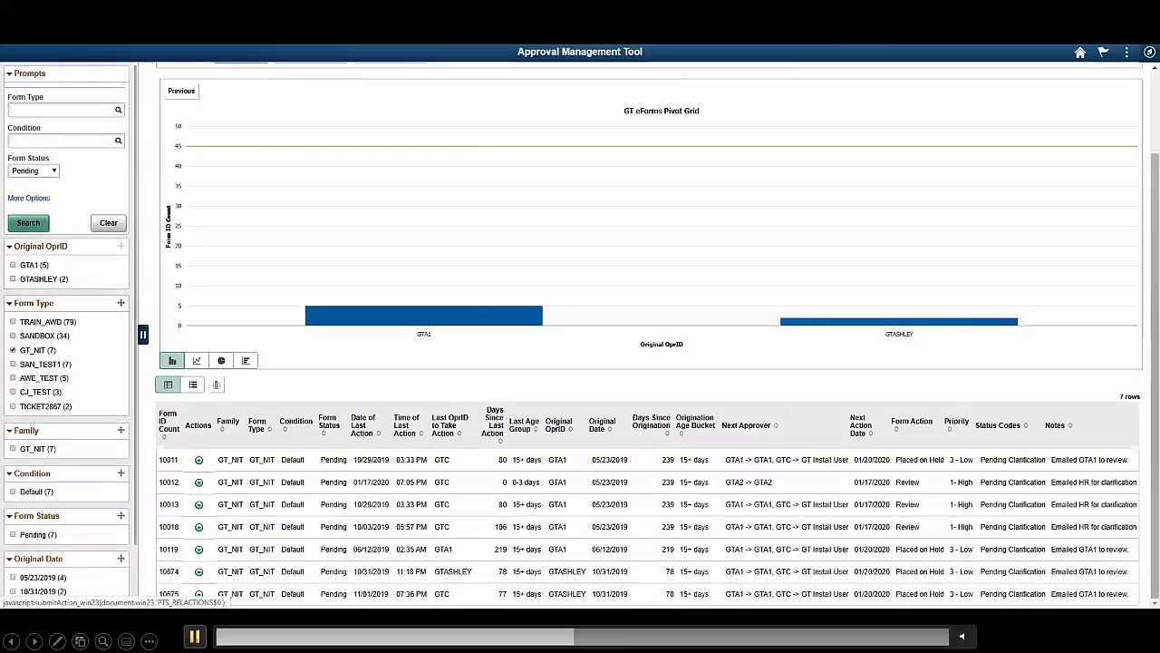
# Send an email about form 10011 to its approvers, entering the recipient's e-mail address and using the Approval Pending template
pyautogui.click(199, 460)
pyautogui.click(256, 450)
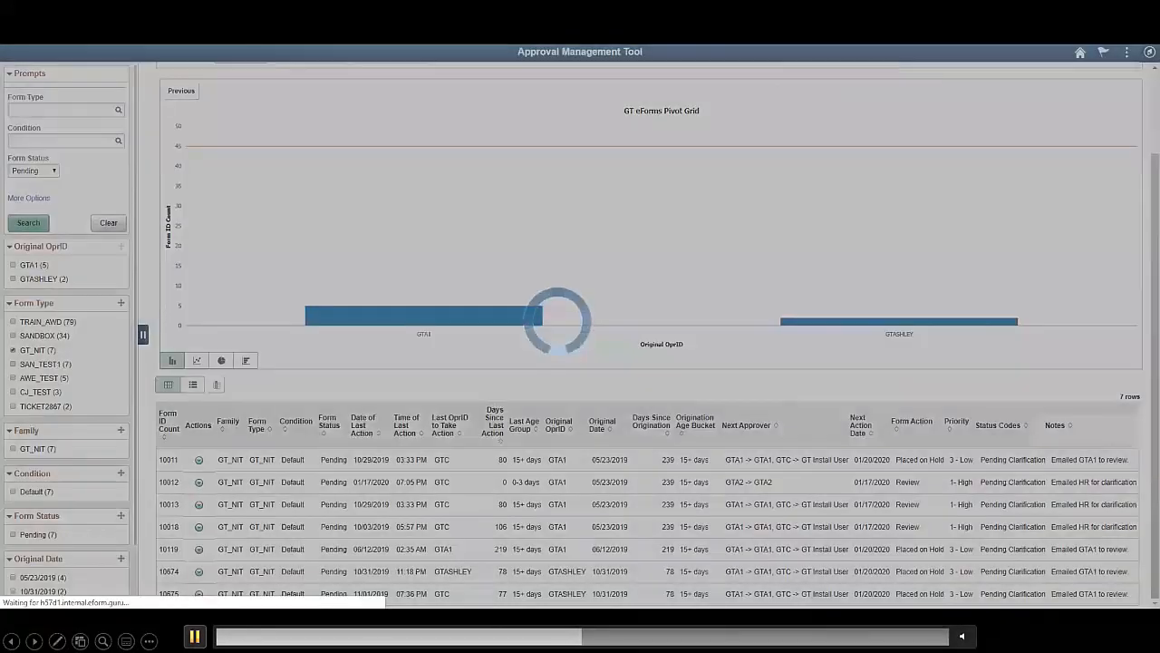
pyautogui.click(569, 219)
pyautogui.write('kristen')
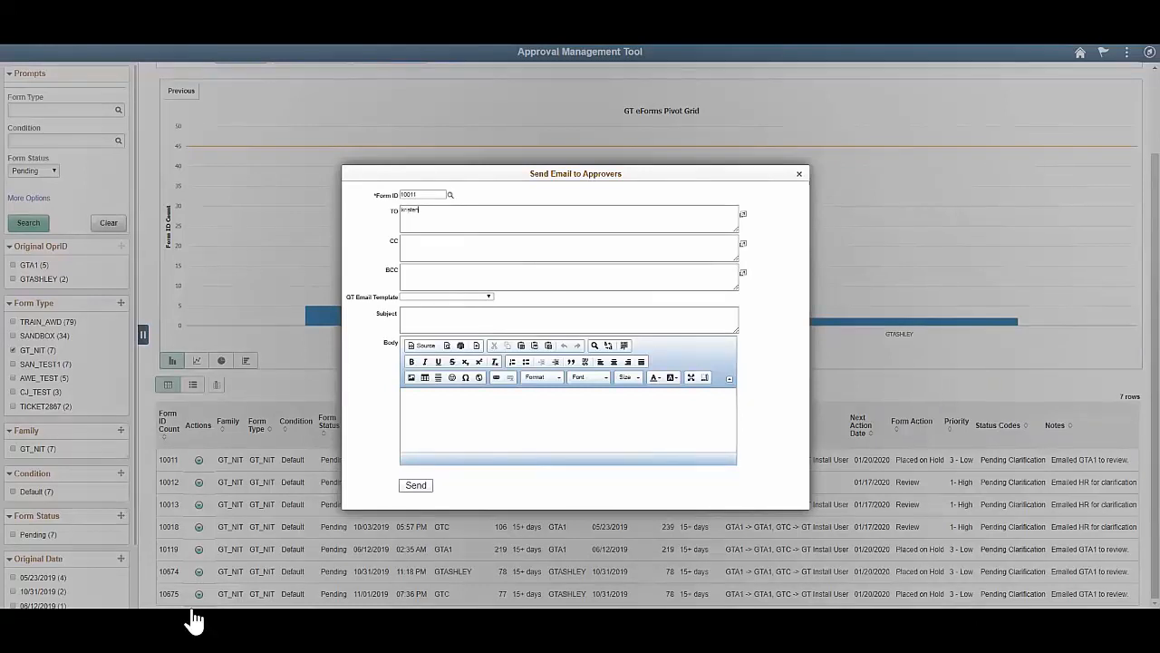
pyautogui.click(194, 637)
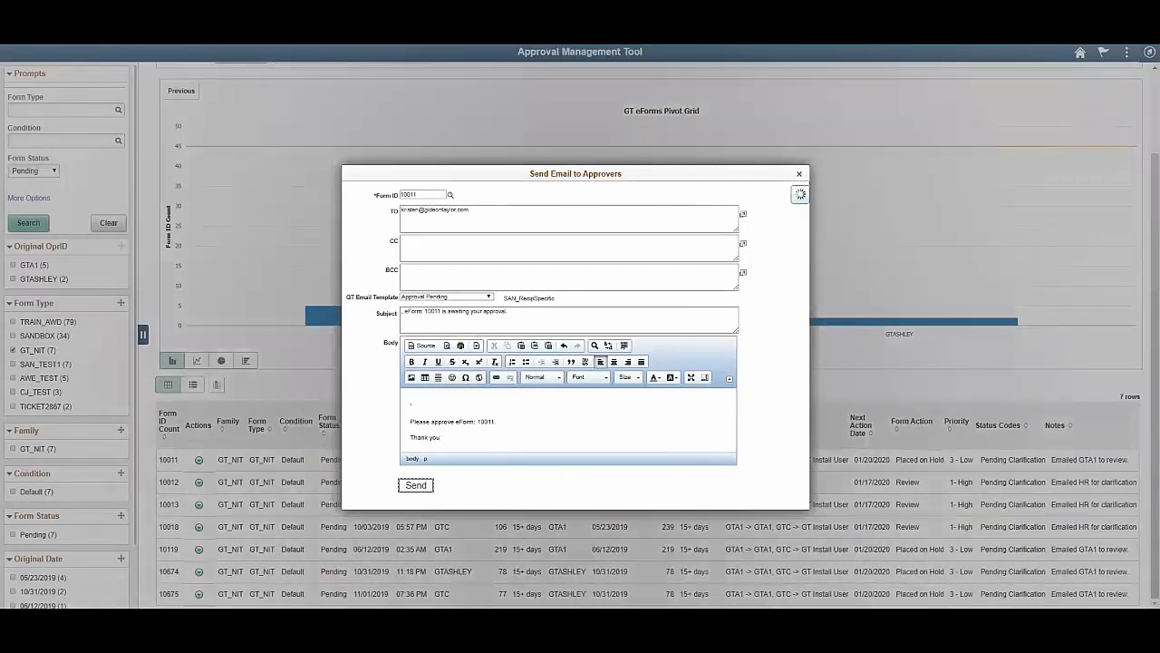
# Open the Form Admin Fields for form 10032 in the TRAIN_AWD results
pyautogui.moveTo(194, 614)
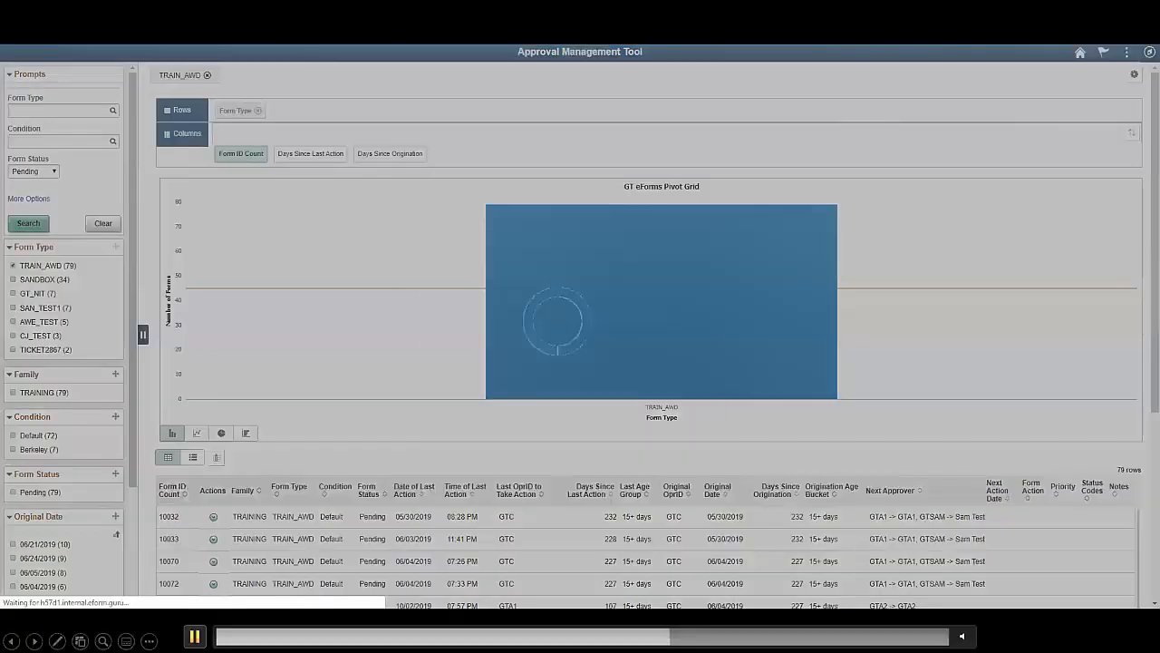
pyautogui.click(195, 637)
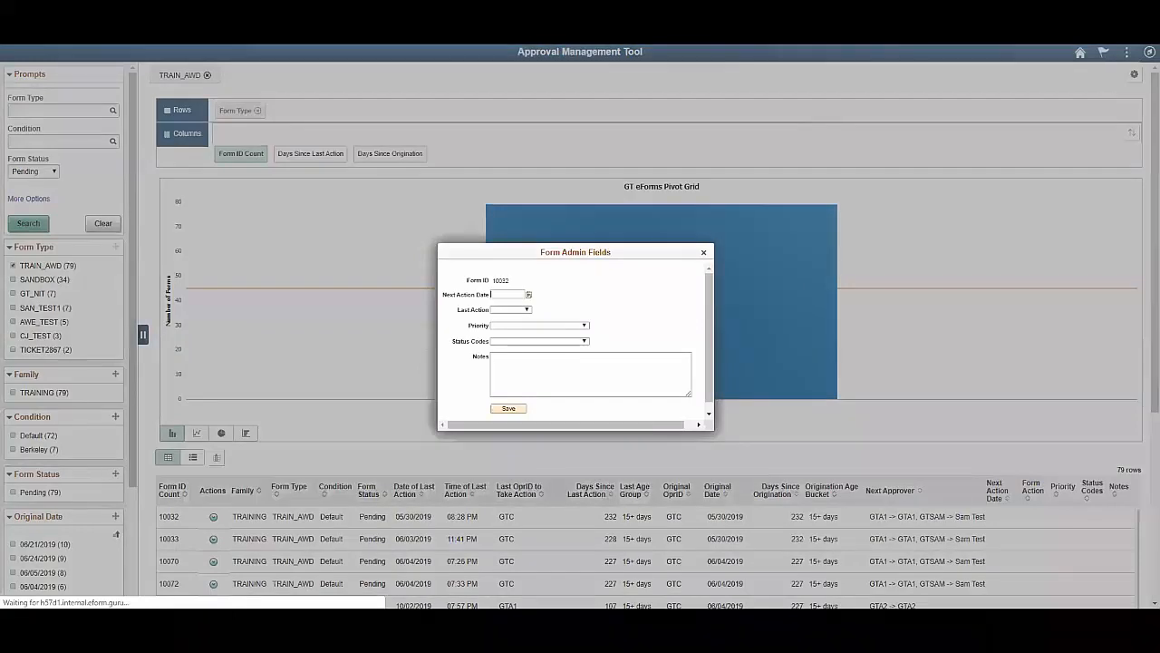
pyautogui.moveTo(195, 637)
pyautogui.moveTo(196, 613)
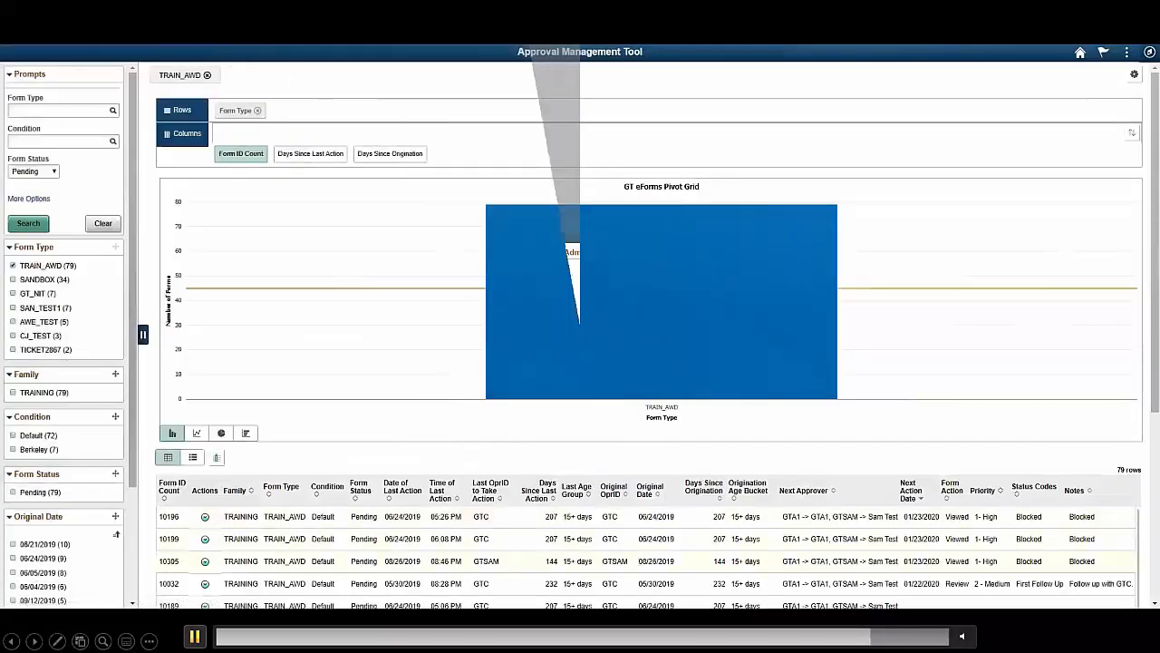
# Pause the demo video and replay it from the Forms Admin Fields entry that marks multiple forms as Blocked
pyautogui.click(195, 636)
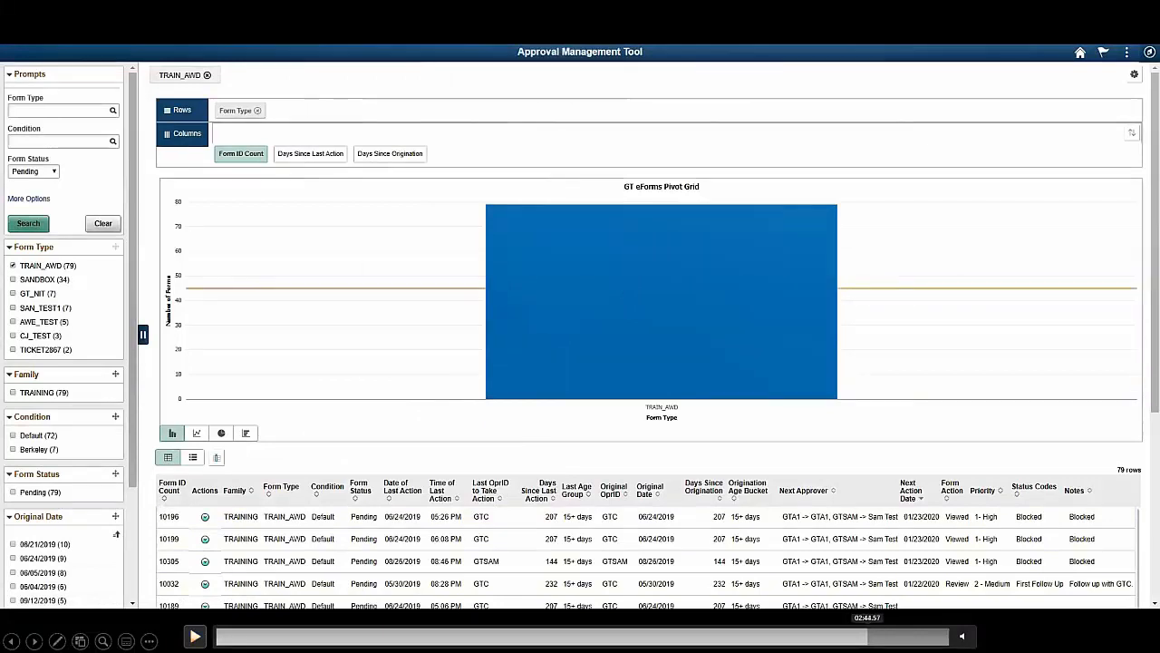
pyautogui.click(868, 636)
pyautogui.click(857, 636)
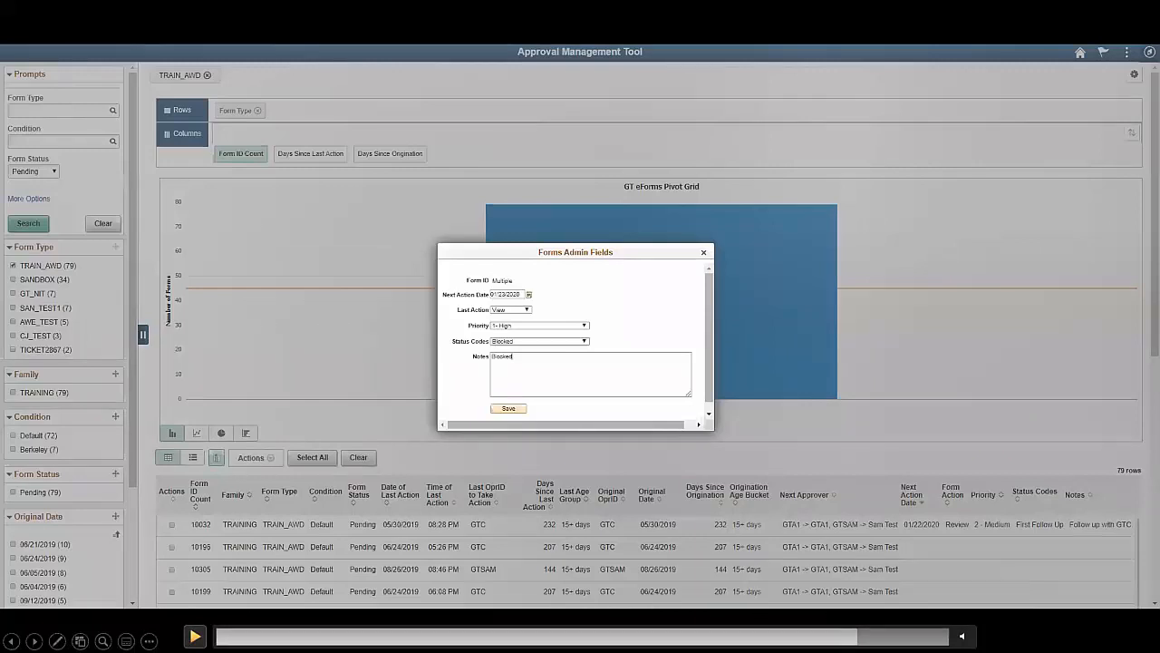
pyautogui.click(195, 637)
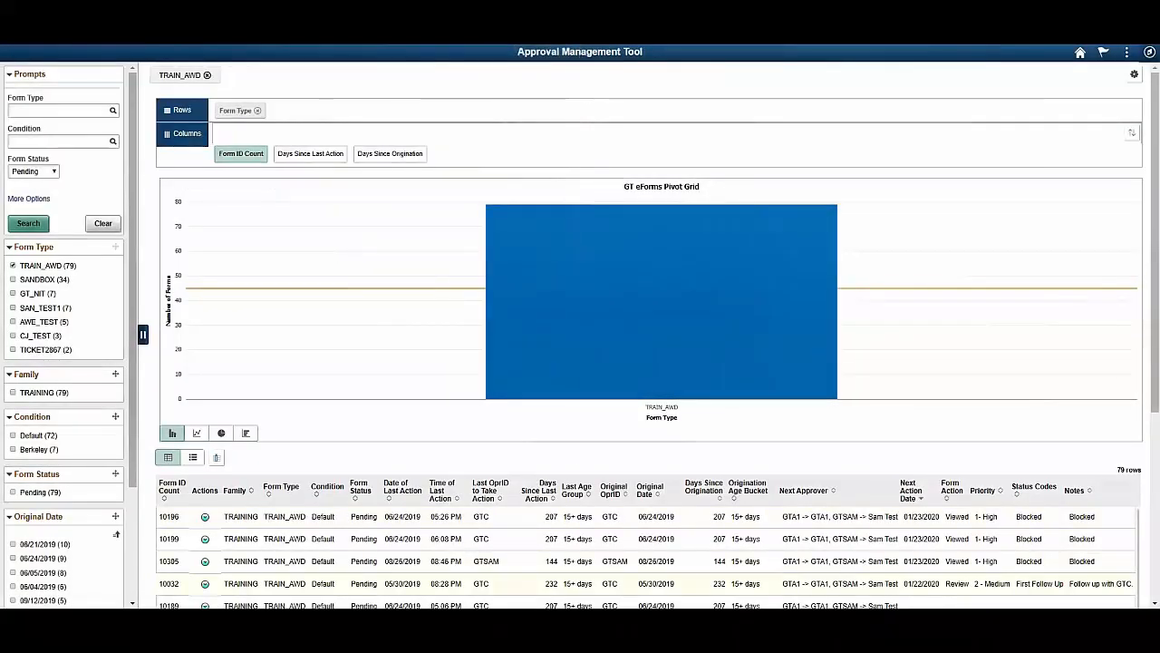
# Drill down the TRAIN_AWD bar in the pivot chart to Status Codes
pyautogui.click(700, 295)
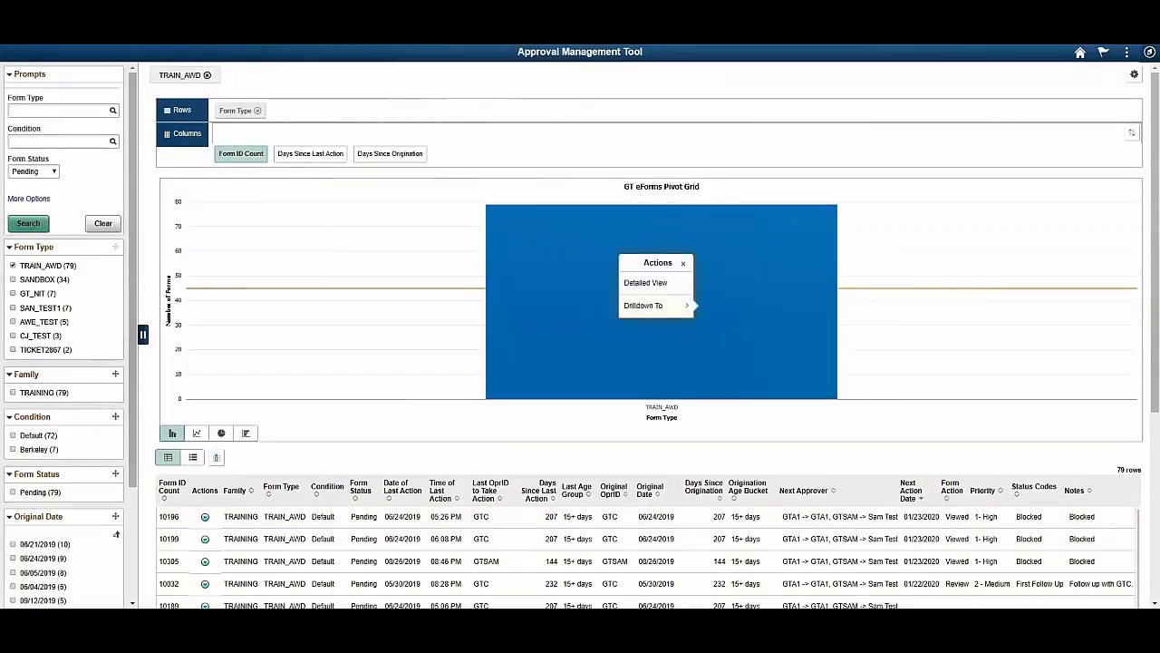
pyautogui.click(676, 305)
pyautogui.click(687, 301)
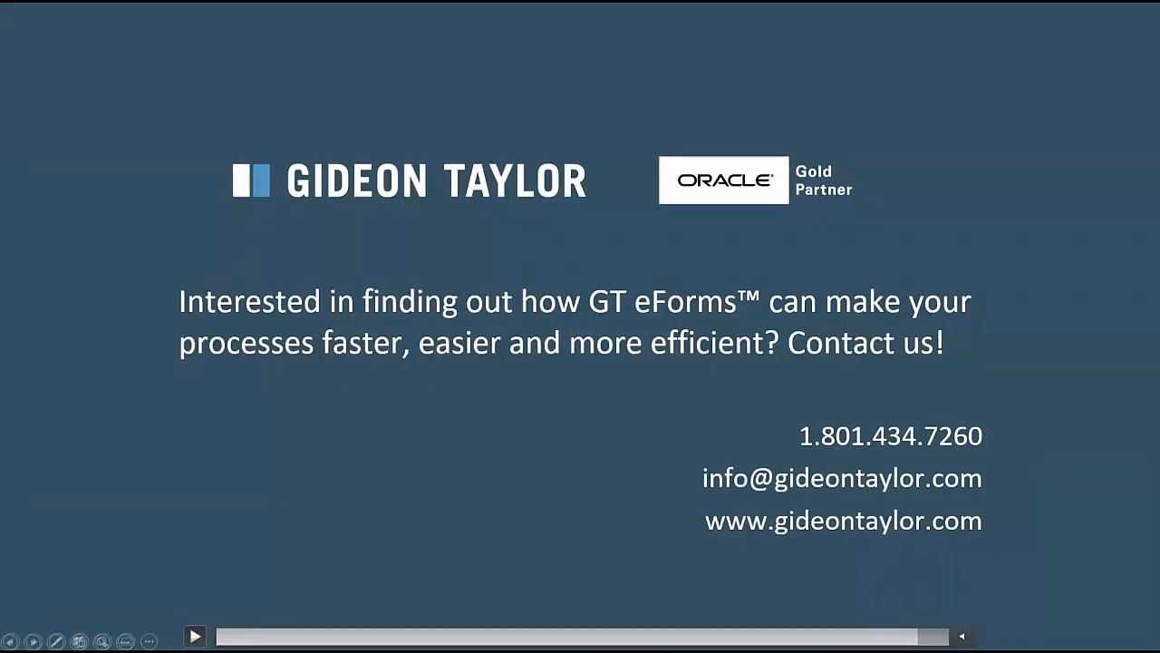
# Return to the demo video at the TRAIN_AWD chart grouped by status code and resume playback
pyautogui.click(905, 637)
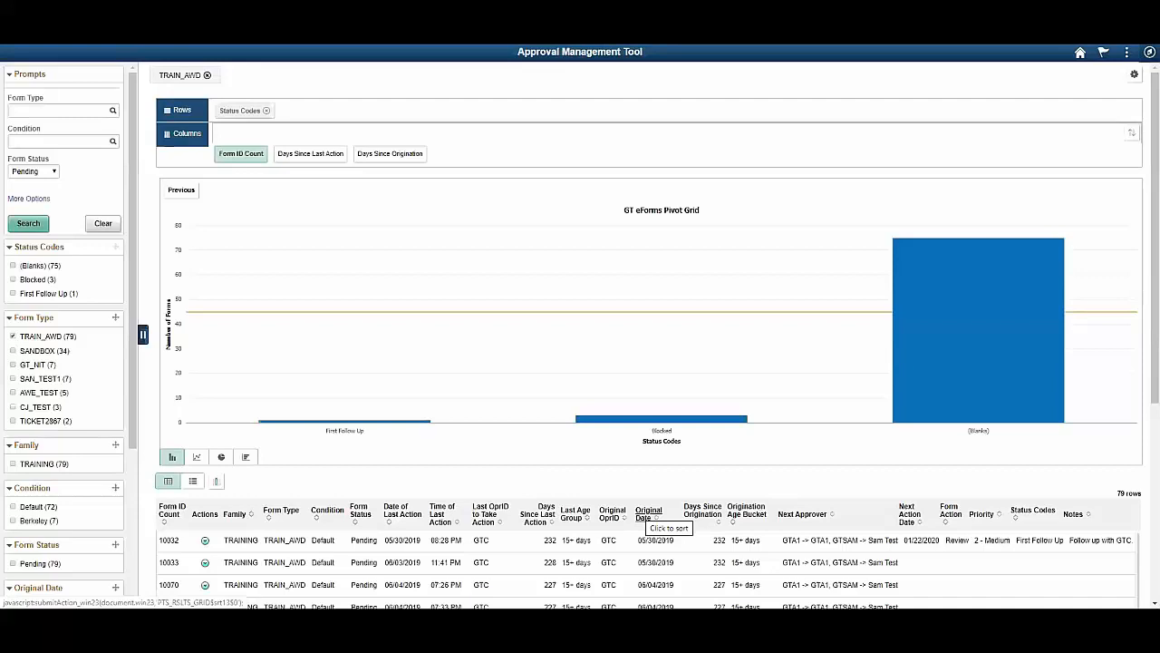
pyautogui.moveTo(225, 605)
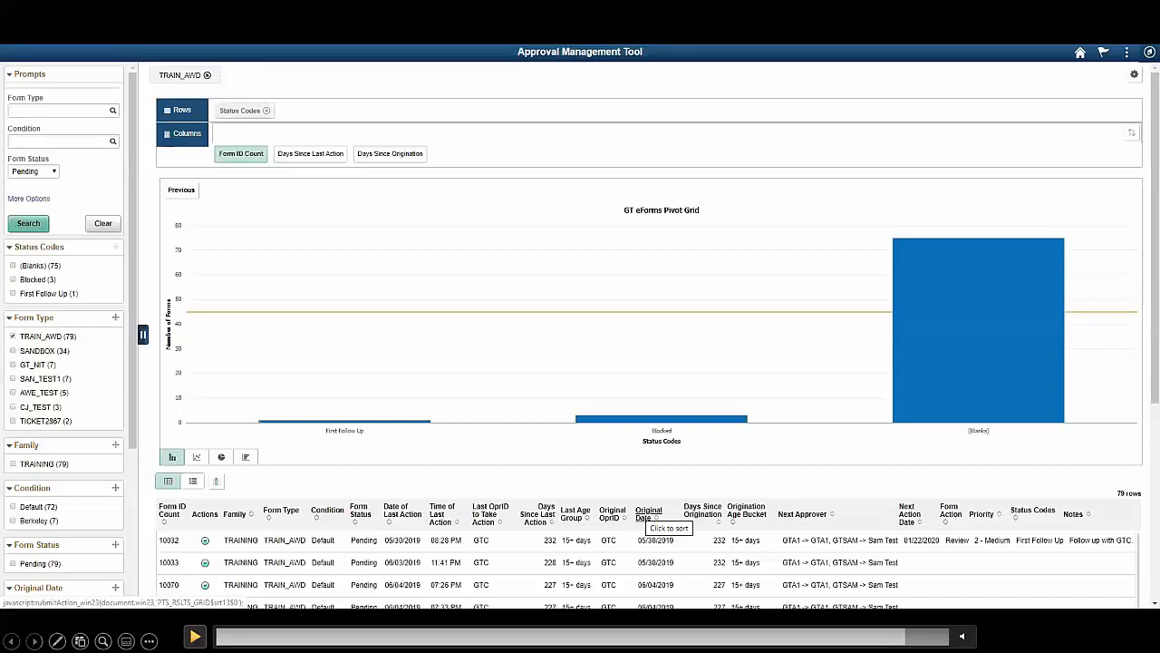
pyautogui.click(195, 636)
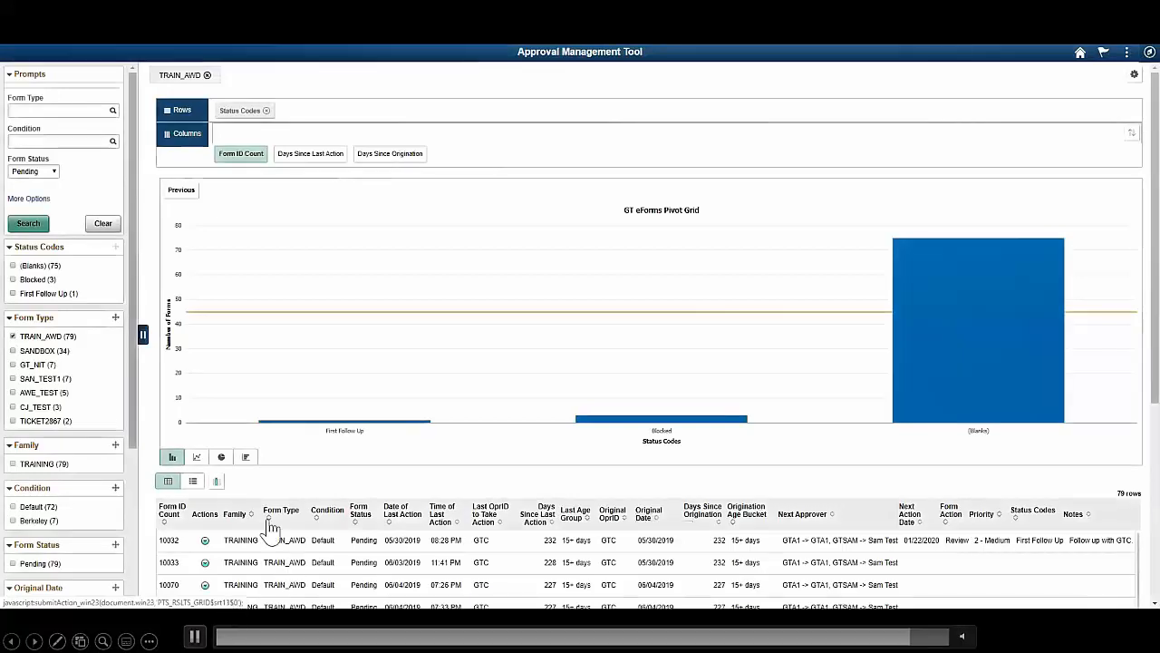